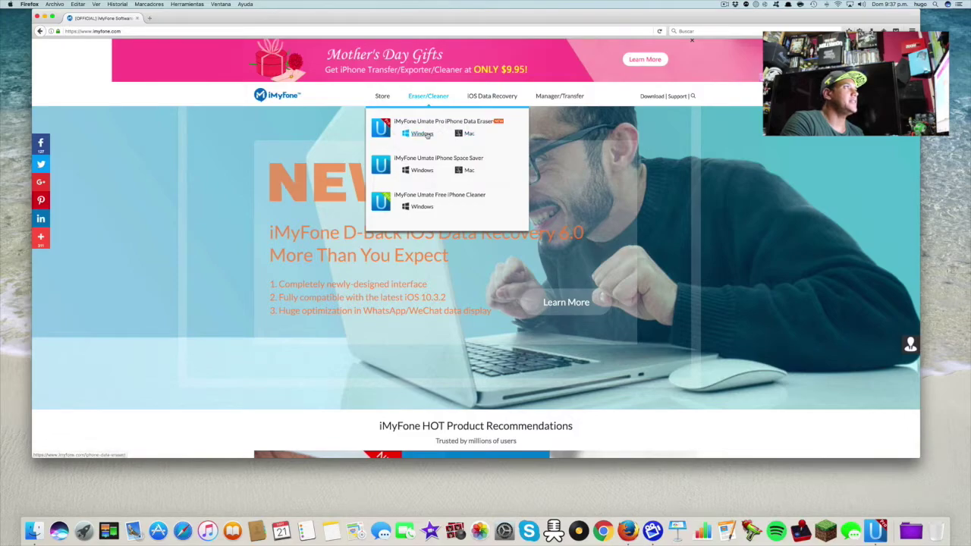
Step: Open the Mac product page for iMyFone Umate Pro iPhone Data Eraser and review its overview
{"action": "left_click", "coordinate": [461, 133]}
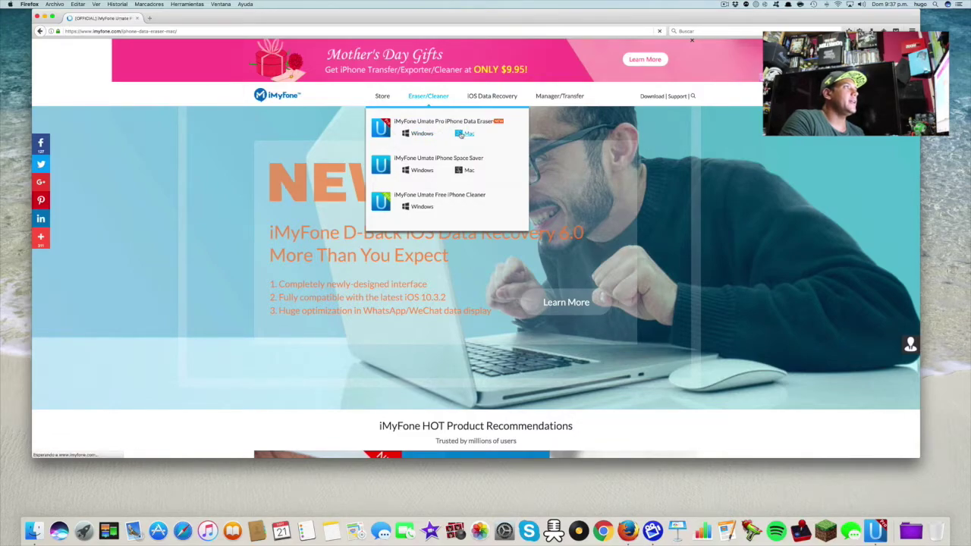
{"action": "scroll", "coordinate": [467, 146], "scroll_direction": "down", "scroll_amount": 5}
{"action": "scroll", "coordinate": [467, 144], "scroll_direction": "down", "scroll_amount": 10}
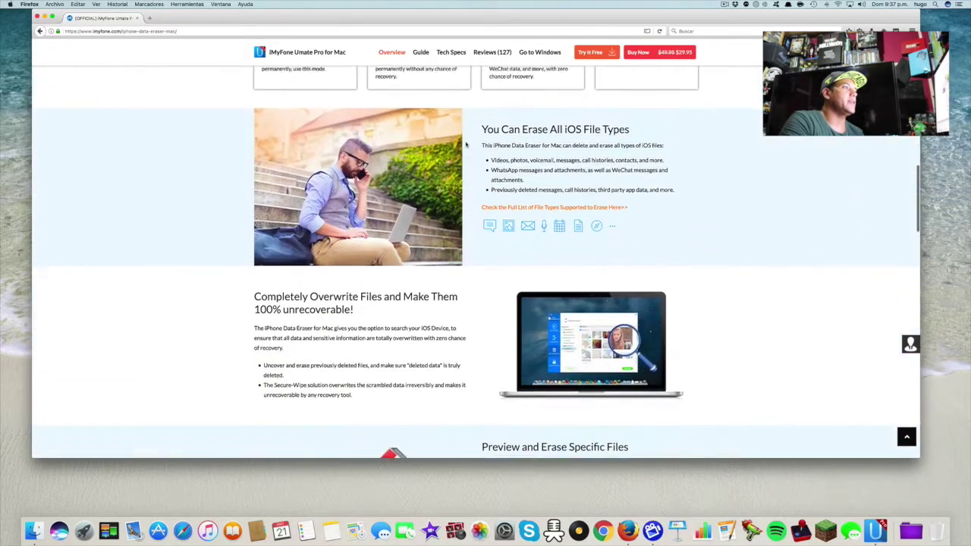
{"action": "scroll", "coordinate": [466, 144], "scroll_direction": "down", "scroll_amount": 6}
{"action": "scroll", "coordinate": [467, 144], "scroll_direction": "up", "scroll_amount": 12}
{"action": "scroll", "coordinate": [466, 144], "scroll_direction": "up", "scroll_amount": 15}
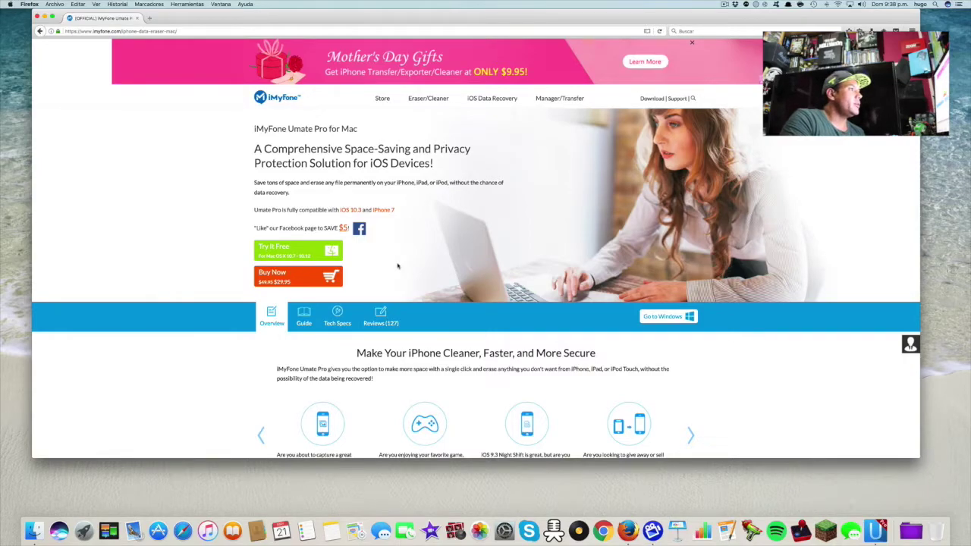
{"action": "scroll", "coordinate": [397, 266], "scroll_direction": "down", "scroll_amount": 3}
{"action": "scroll", "coordinate": [398, 266], "scroll_direction": "up", "scroll_amount": 3}
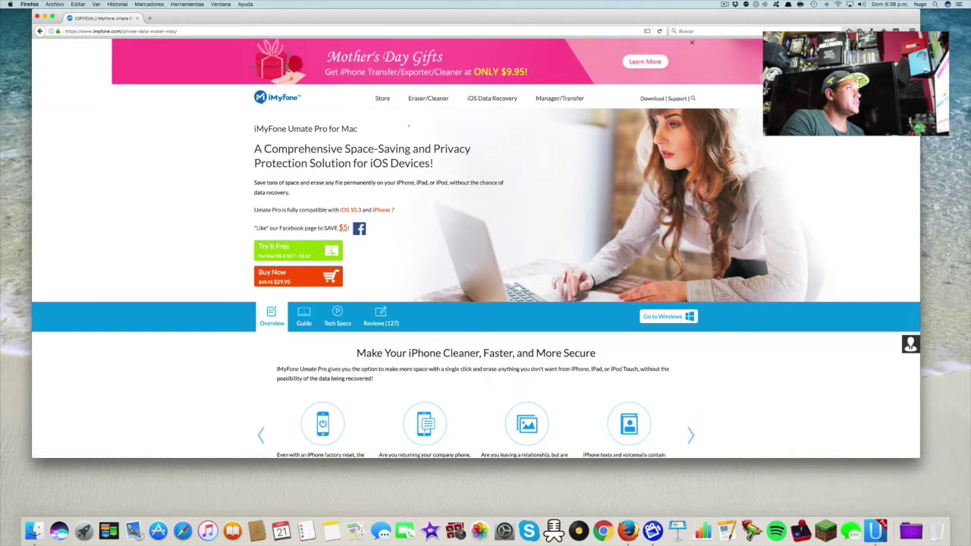
Step: Open the Windows product page for iMyFone Umate Pro iPhone Data Eraser and review its features and version comparison table
{"action": "scroll", "coordinate": [410, 121], "scroll_direction": "down", "scroll_amount": 1}
{"action": "mouse_move", "coordinate": [425, 93]}
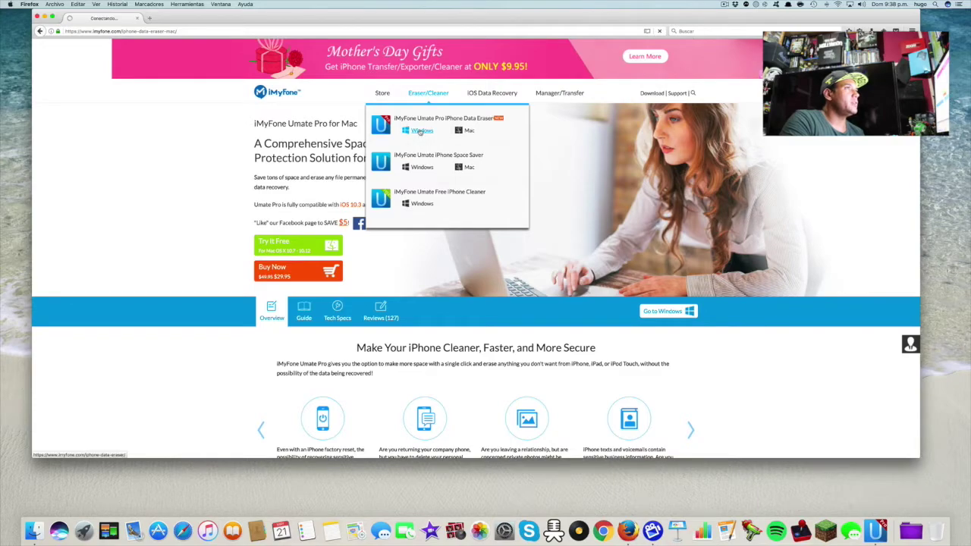
{"action": "left_click", "coordinate": [420, 131]}
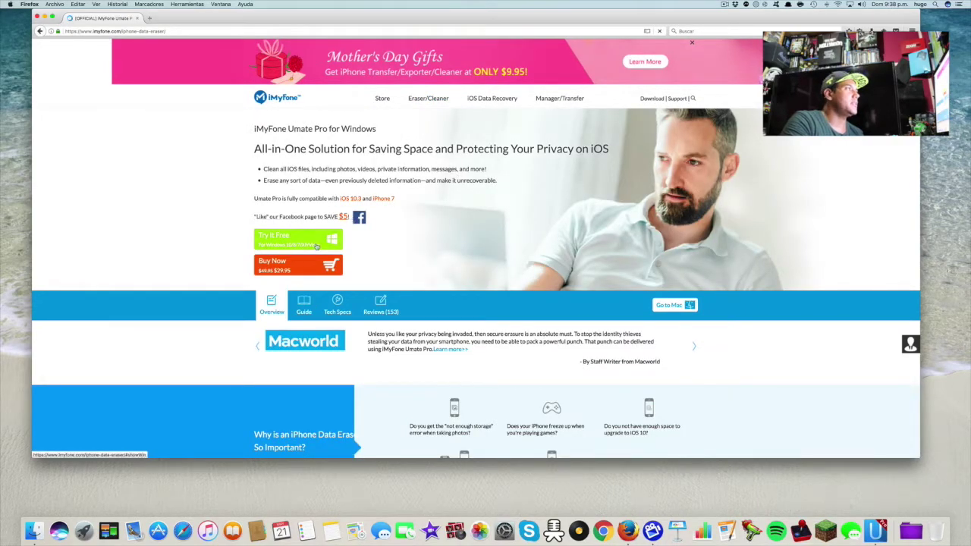
{"action": "scroll", "coordinate": [427, 257], "scroll_direction": "down", "scroll_amount": 15}
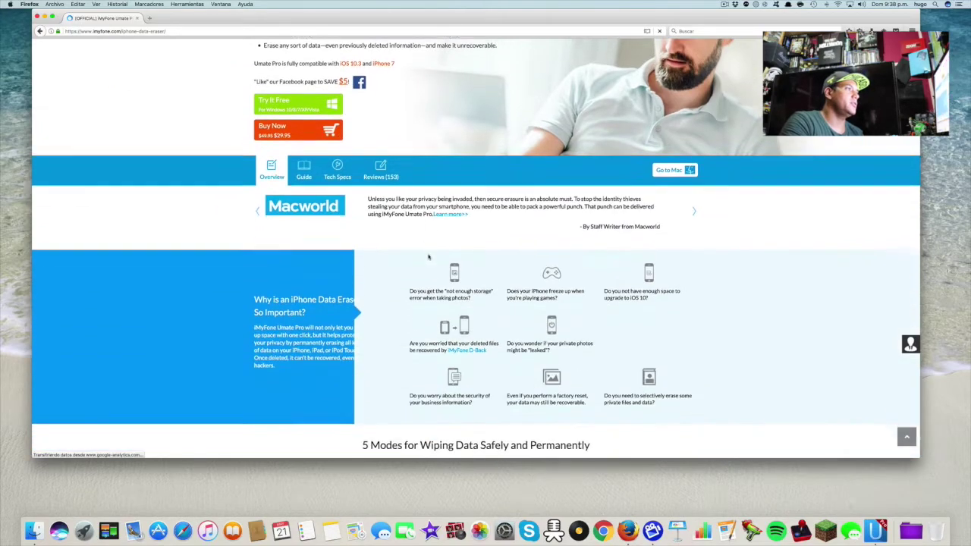
{"action": "scroll", "coordinate": [429, 257], "scroll_direction": "down", "scroll_amount": 12}
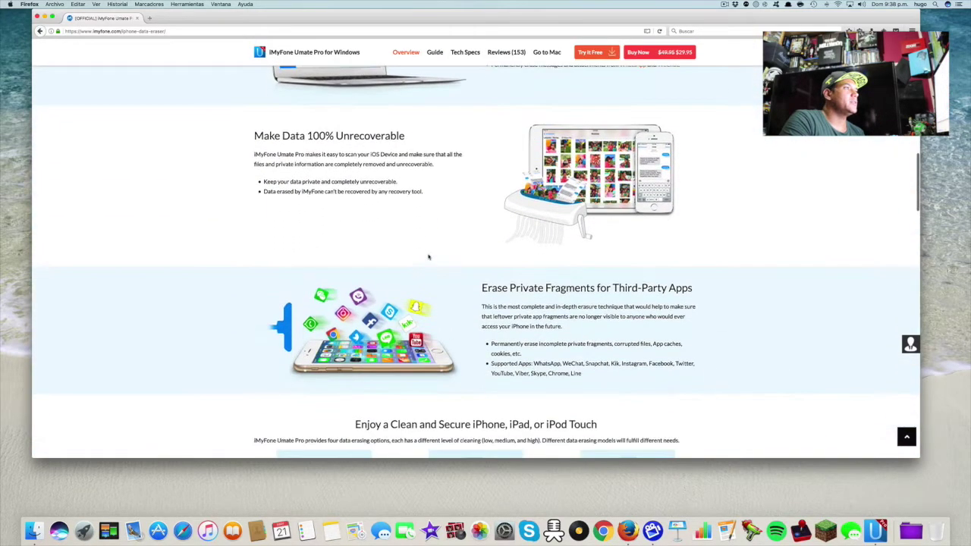
{"action": "scroll", "coordinate": [428, 257], "scroll_direction": "down", "scroll_amount": 10}
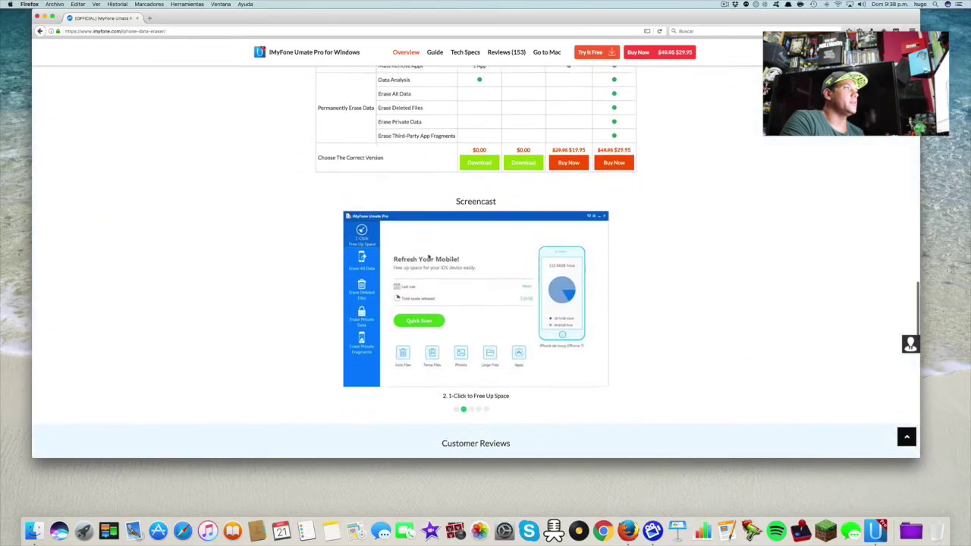
{"action": "scroll", "coordinate": [432, 256], "scroll_direction": "up", "scroll_amount": 3}
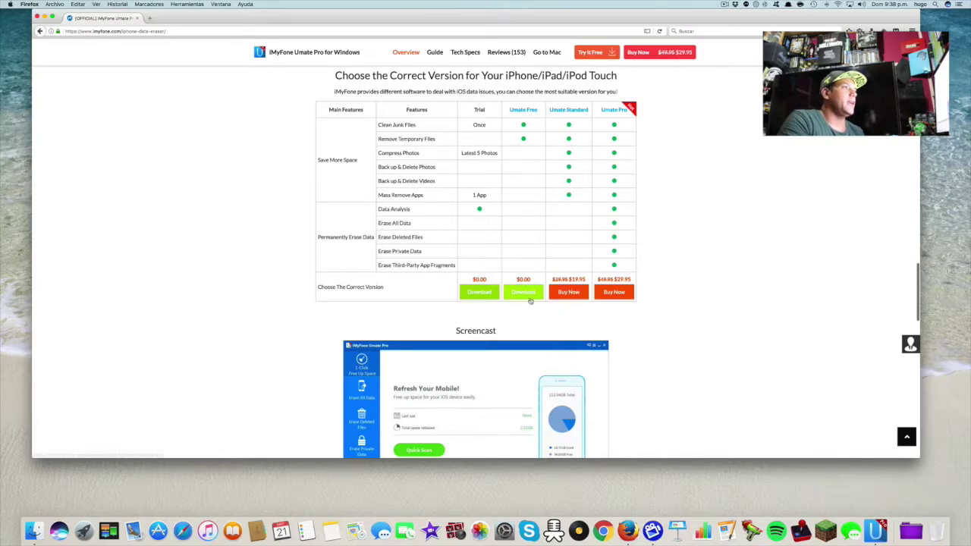
{"action": "scroll", "coordinate": [531, 300], "scroll_direction": "down", "scroll_amount": 10}
{"action": "scroll", "coordinate": [531, 301], "scroll_direction": "up", "scroll_amount": 15}
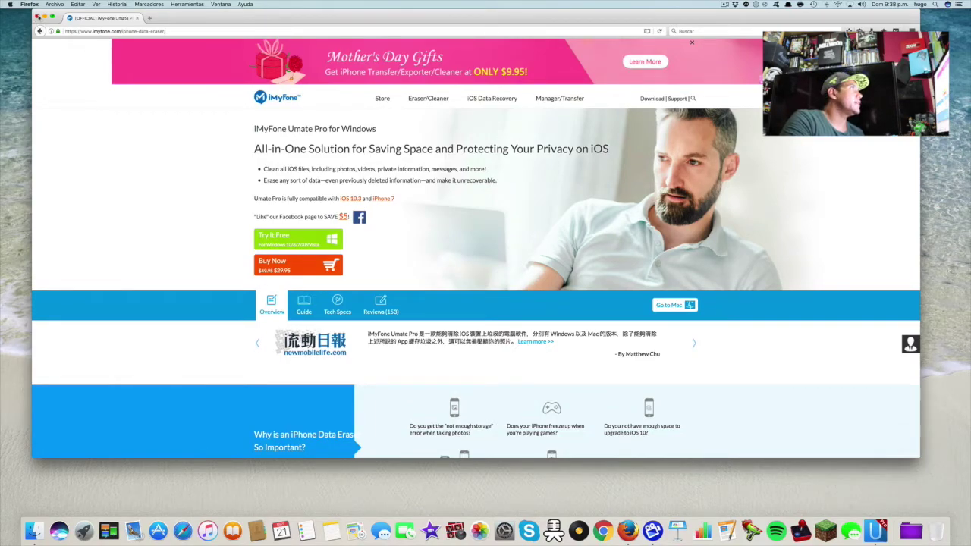
Step: Close the browser window and run a Quick Scan of the connected iPad in iMyFone Umate Pro
{"action": "left_click", "coordinate": [37, 16]}
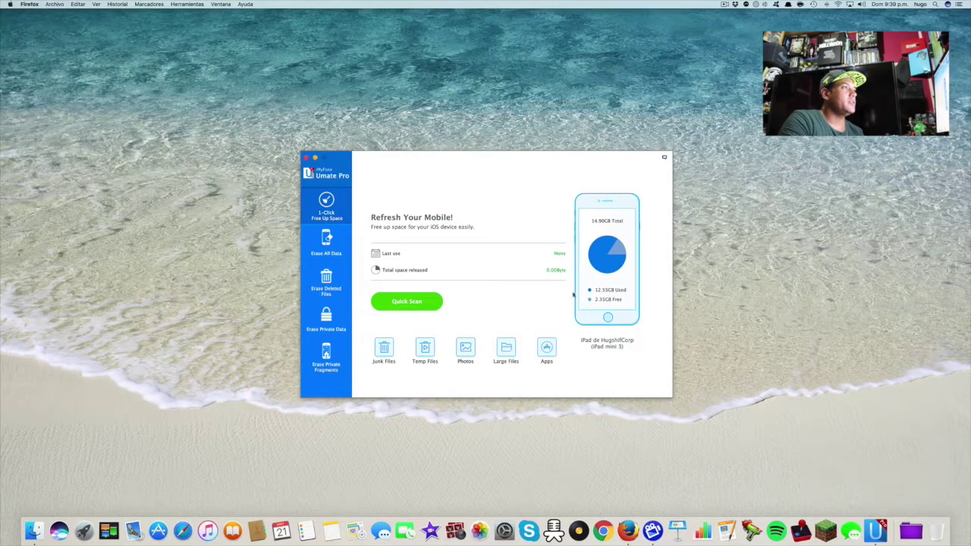
{"action": "left_click", "coordinate": [417, 302]}
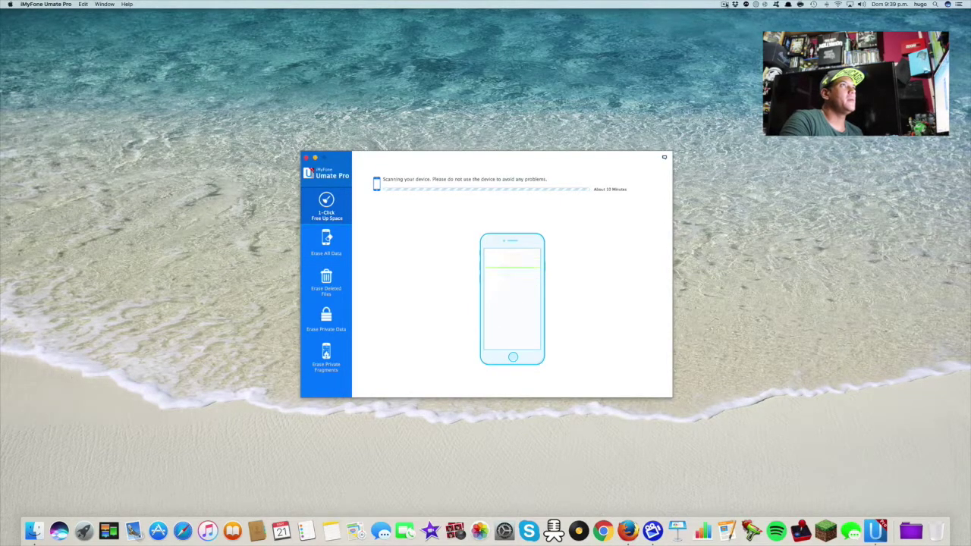
{"action": "left_click", "coordinate": [724, 5]}
{"action": "left_click", "coordinate": [741, 28]}
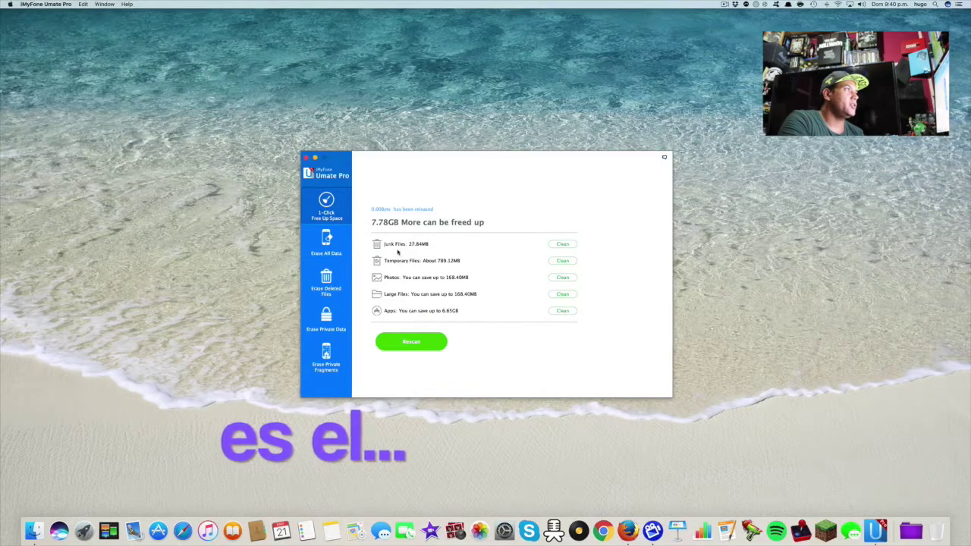
Step: Clean the junk files on the iPad with Crash Logs selected and return to the scan summary
{"action": "left_click", "coordinate": [565, 244]}
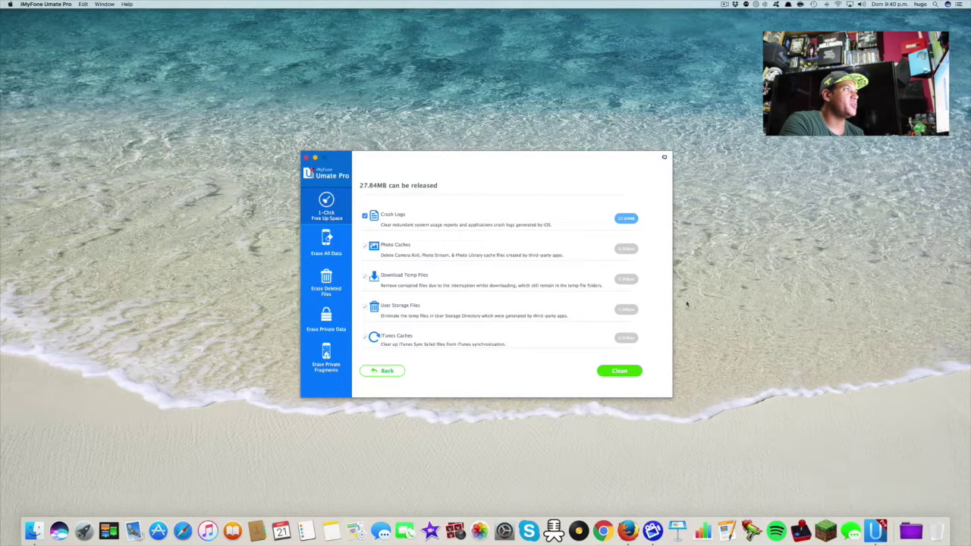
{"action": "left_click", "coordinate": [641, 370]}
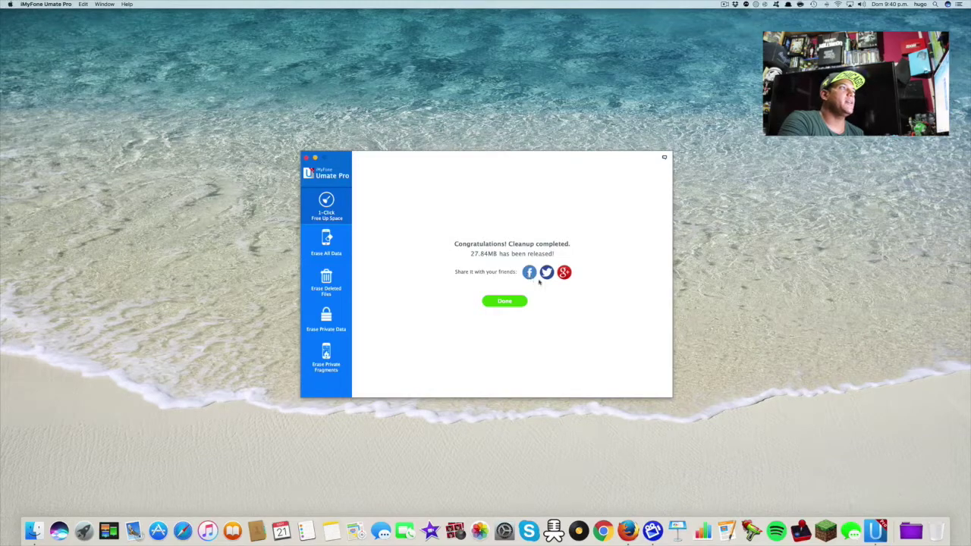
{"action": "left_click", "coordinate": [522, 303]}
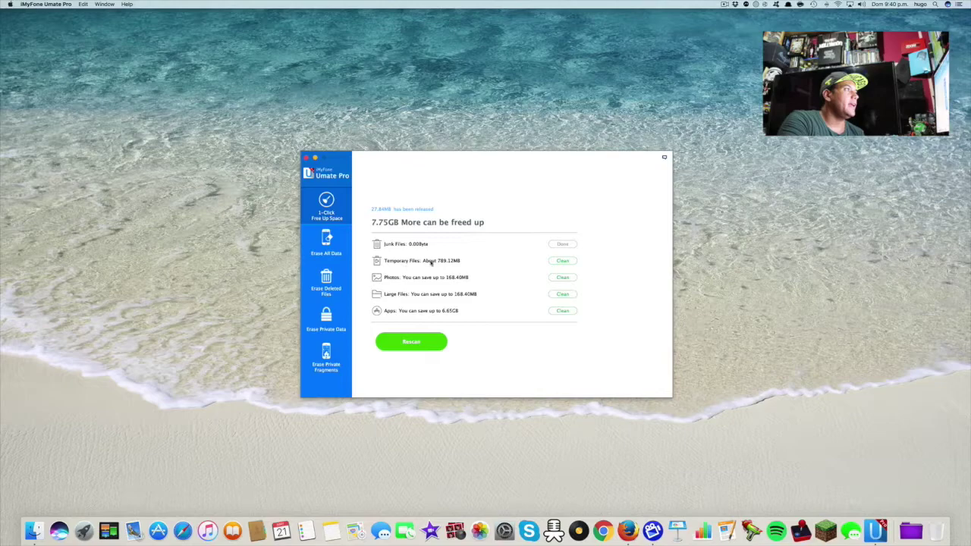
Step: Clean the iPad's temporary files and return to the scan summary
{"action": "left_click", "coordinate": [560, 262]}
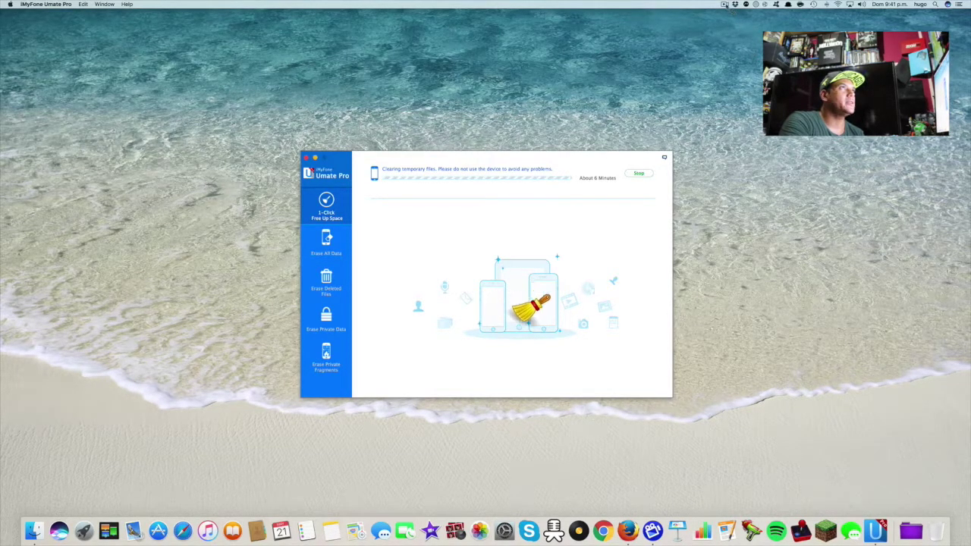
{"action": "left_click", "coordinate": [725, 4]}
{"action": "left_click", "coordinate": [759, 29]}
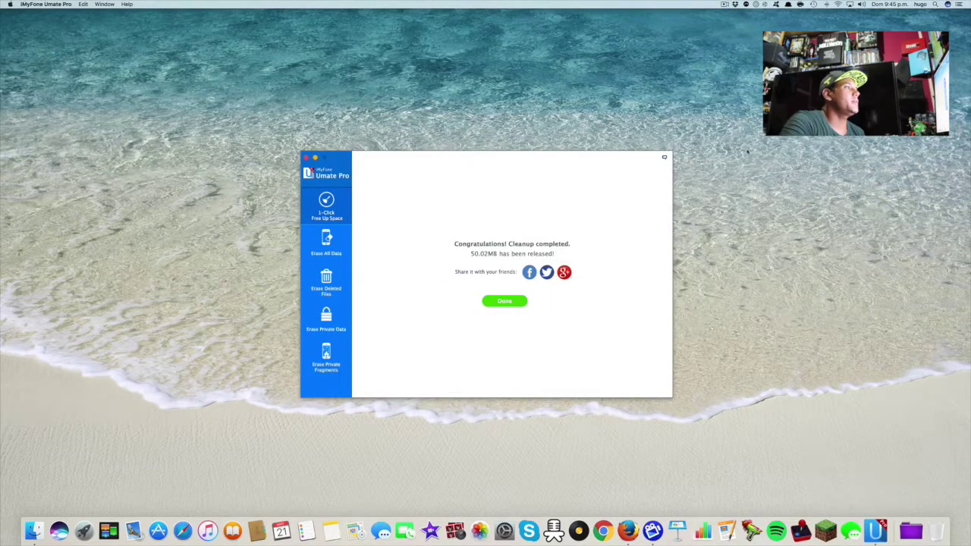
{"action": "left_click", "coordinate": [510, 301]}
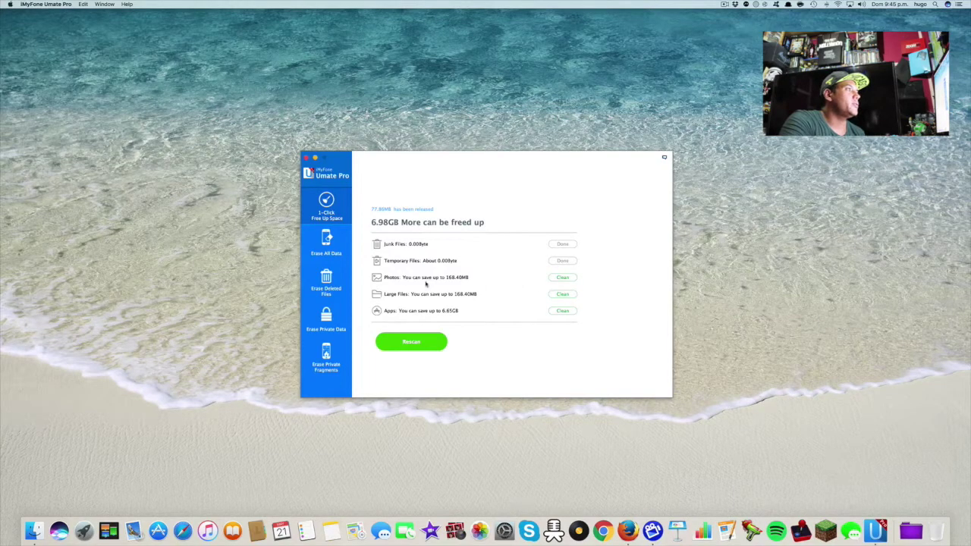
Step: Examine the photo cleaning options and the list of large files, returning to the scan summary without cleaning either
{"action": "left_click", "coordinate": [565, 278]}
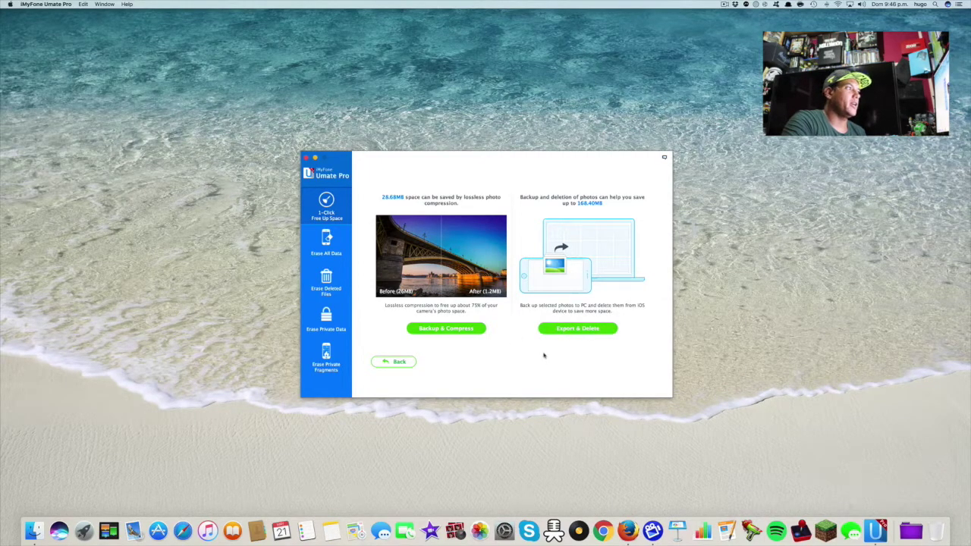
{"action": "left_click", "coordinate": [395, 363]}
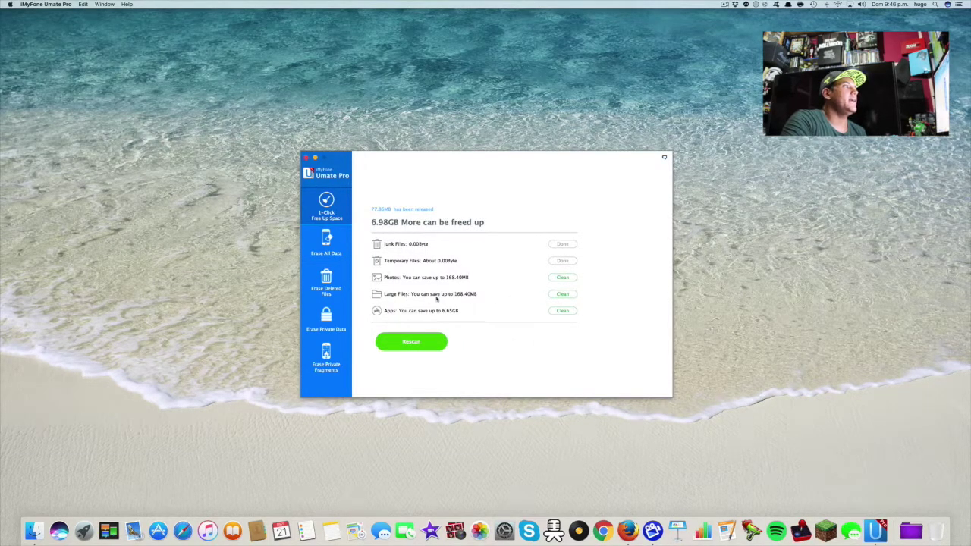
{"action": "left_click", "coordinate": [561, 295]}
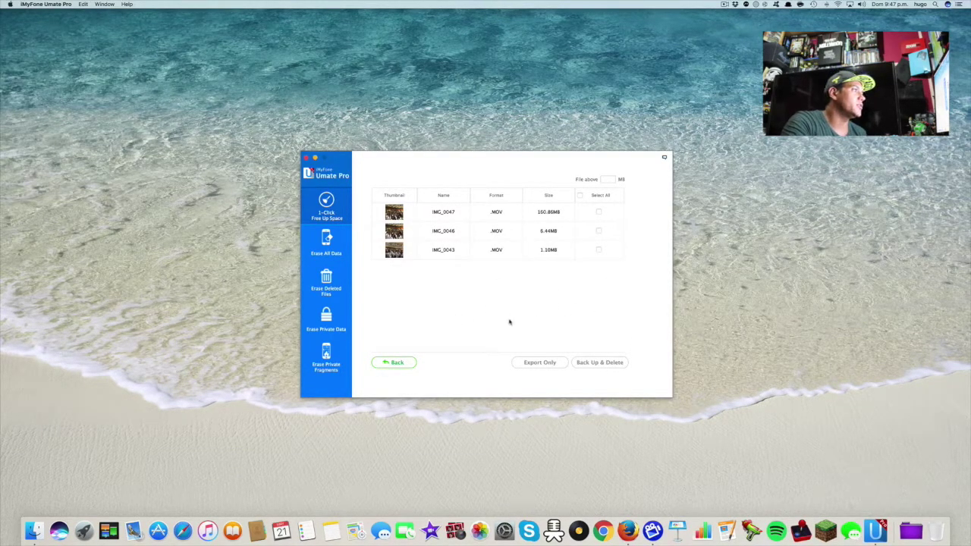
{"action": "left_click", "coordinate": [397, 362]}
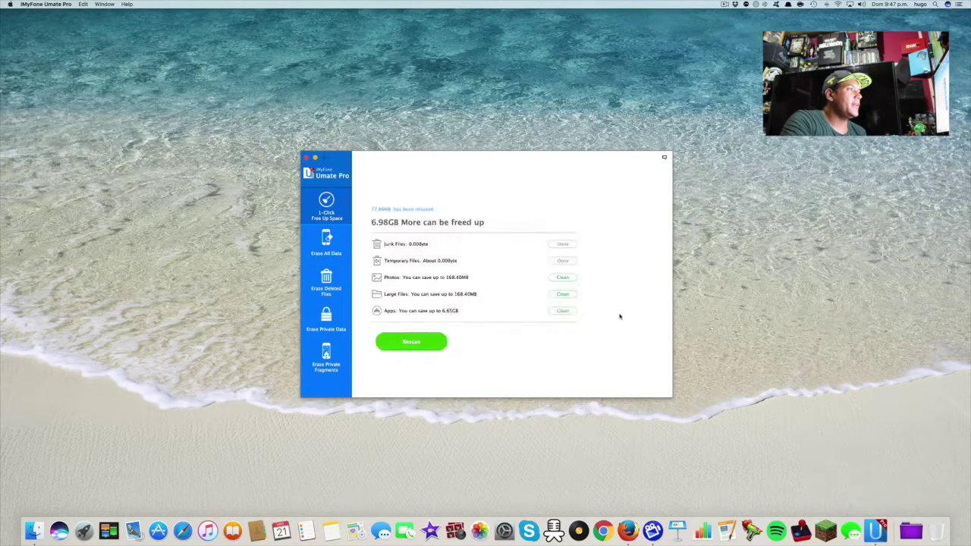
Step: Examine the list of removable apps and their sizes, and return to the scan summary without removing any
{"action": "left_click", "coordinate": [562, 310]}
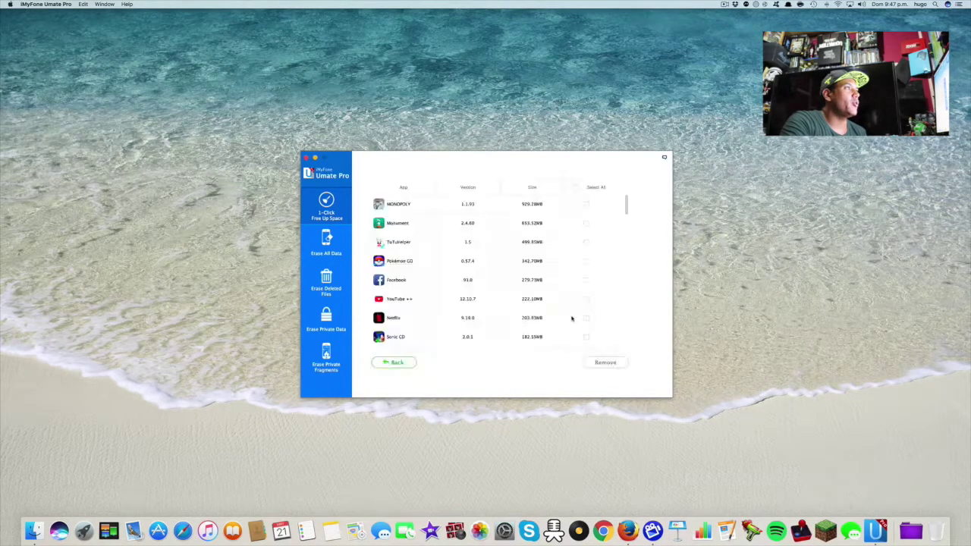
{"action": "scroll", "coordinate": [562, 305], "scroll_direction": "down", "scroll_amount": 5}
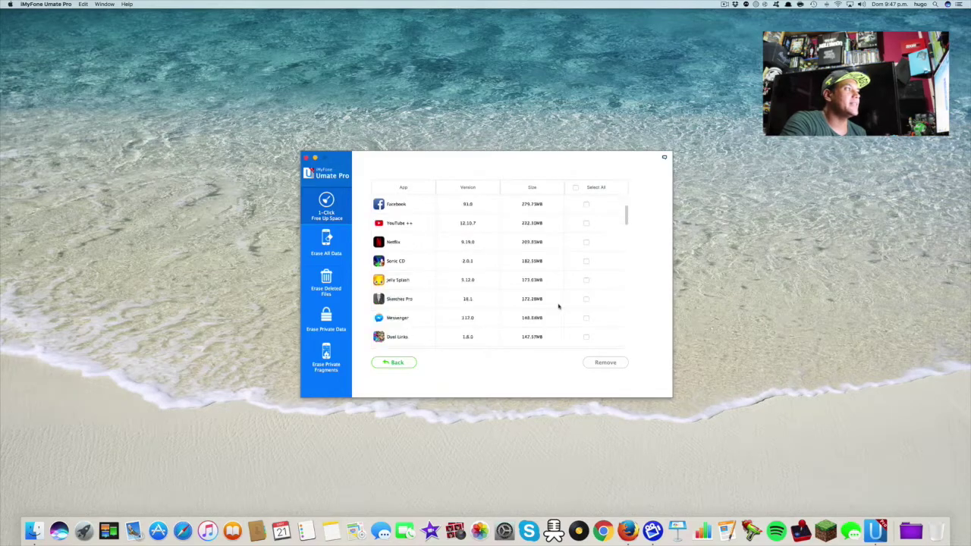
{"action": "scroll", "coordinate": [558, 306], "scroll_direction": "down", "scroll_amount": 10}
{"action": "scroll", "coordinate": [559, 305], "scroll_direction": "up", "scroll_amount": 15}
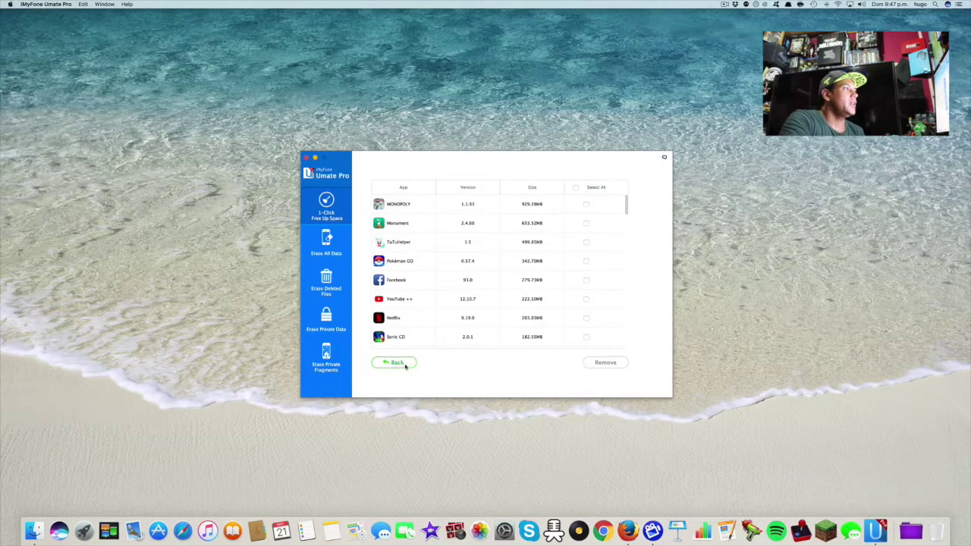
{"action": "left_click", "coordinate": [402, 365]}
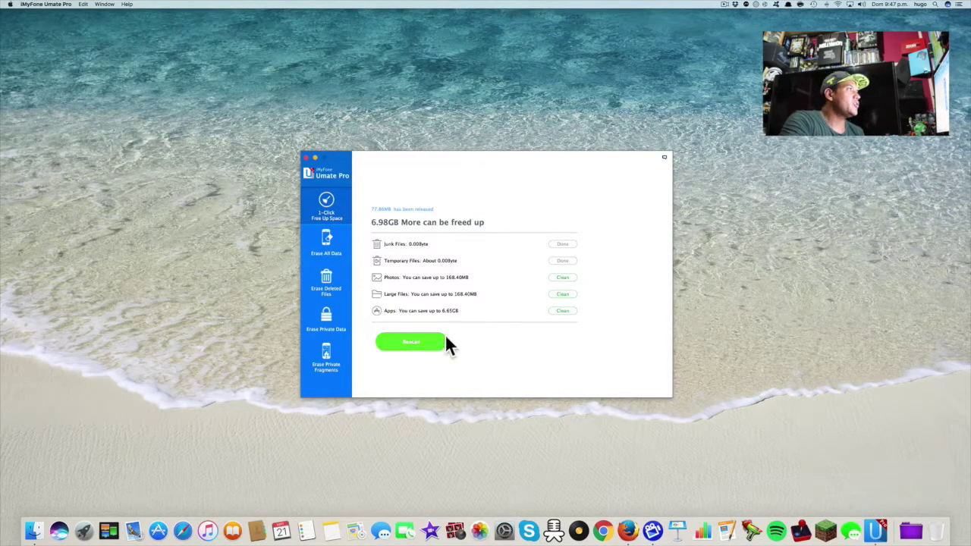
Step: View the Erase All Data mode, and start a scan in Erase Deleted Files and stop it
{"action": "left_click", "coordinate": [338, 246]}
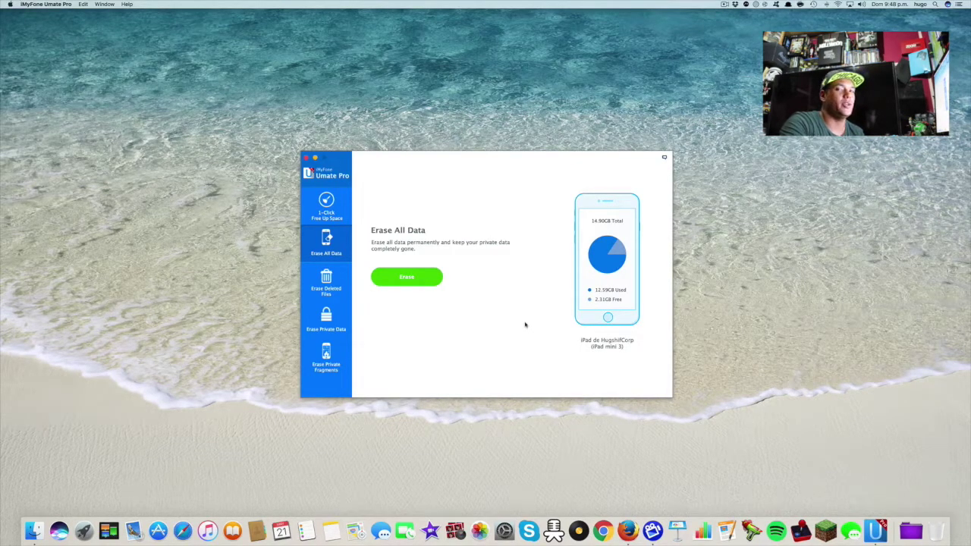
{"action": "left_click", "coordinate": [331, 278]}
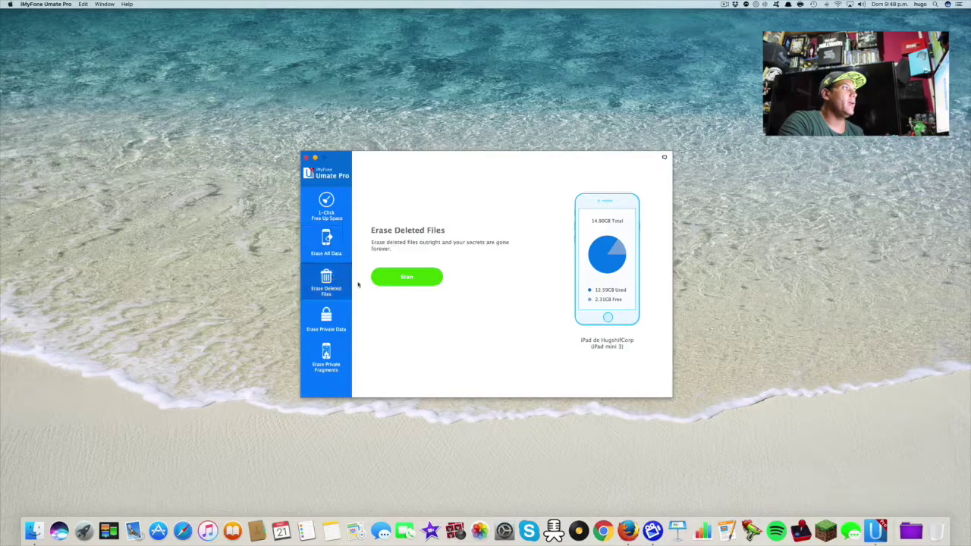
{"action": "left_click", "coordinate": [416, 281]}
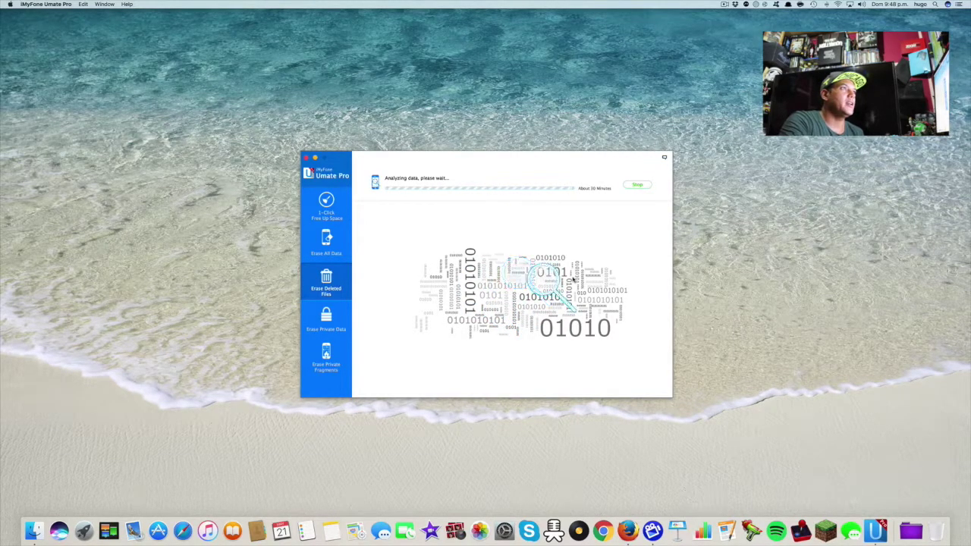
{"action": "left_click", "coordinate": [636, 186]}
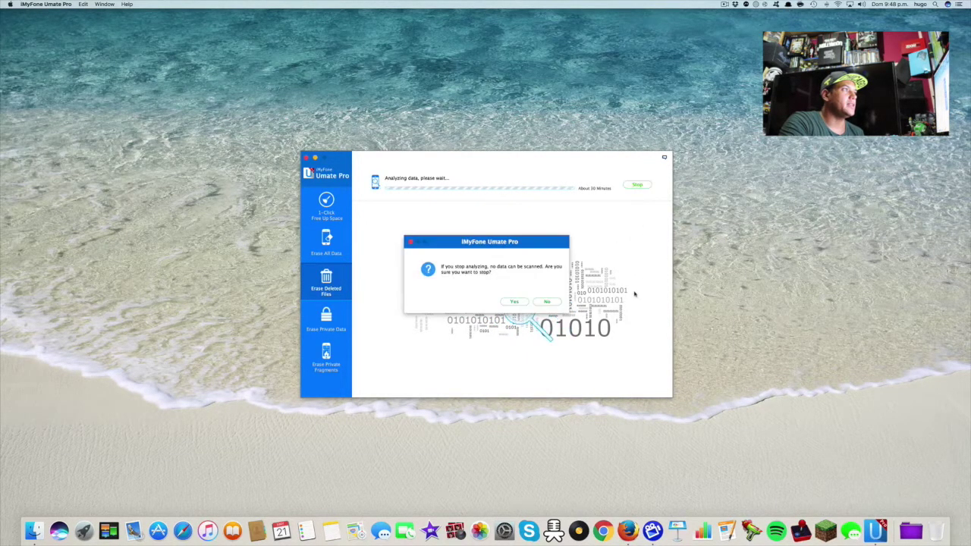
{"action": "left_click", "coordinate": [516, 302]}
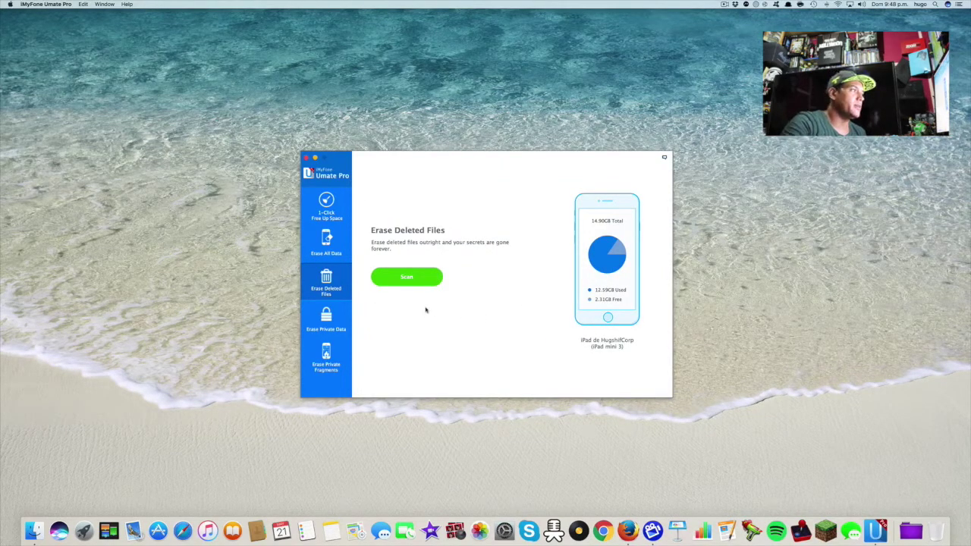
Step: View the Erase Private Data and Erase Private Fragments modes, and return to 1-Click Free Up Space
{"action": "left_click", "coordinate": [326, 319]}
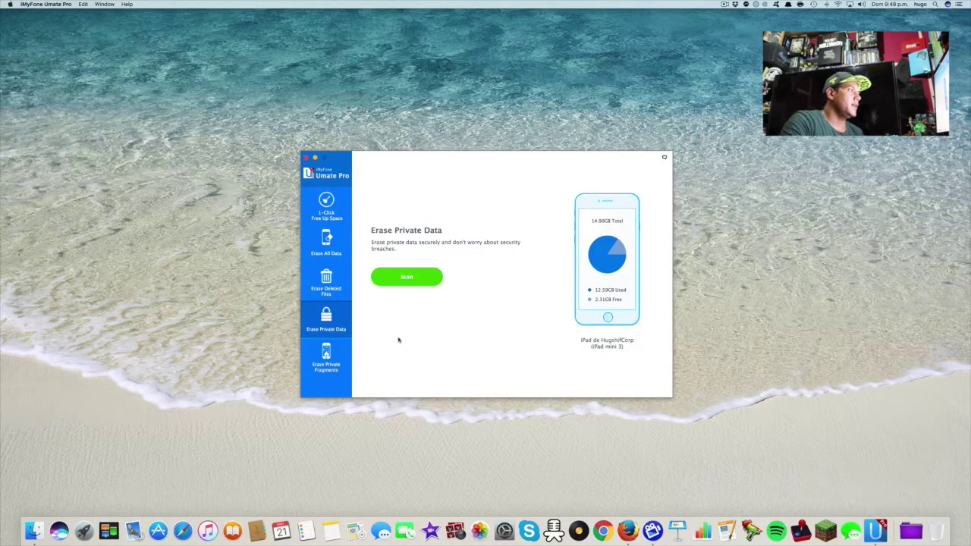
{"action": "left_click", "coordinate": [336, 361]}
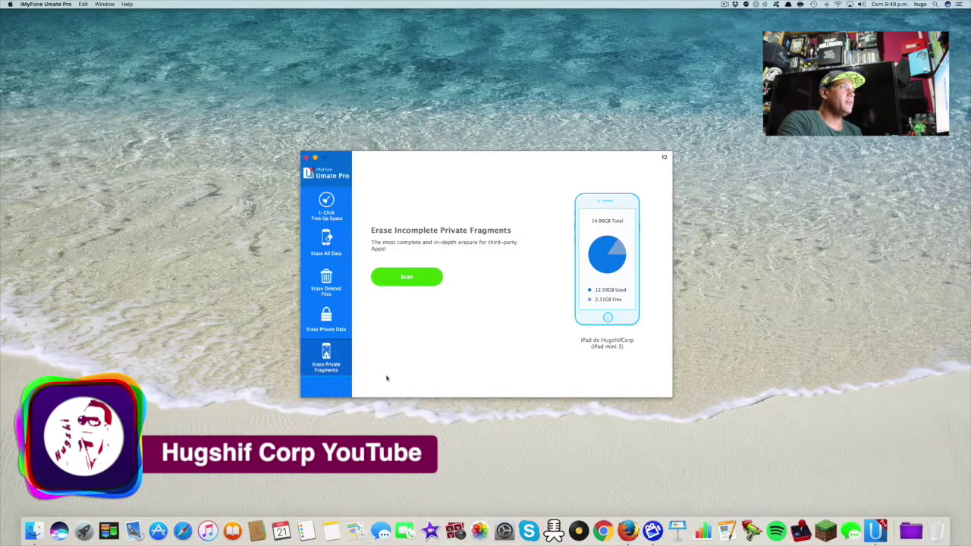
{"action": "left_click", "coordinate": [328, 205]}
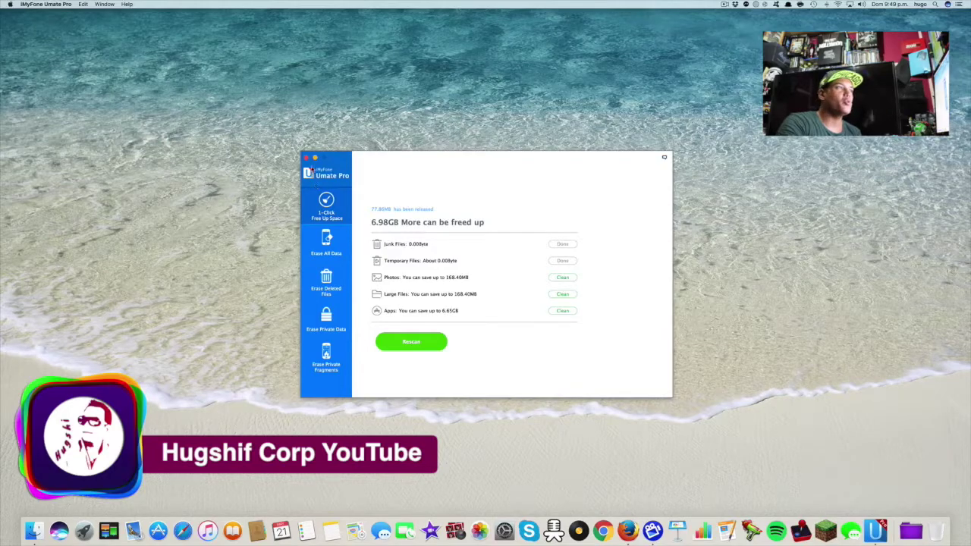
Step: Exit iMyFone Umate Pro and confirm closing the program
{"action": "left_click", "coordinate": [306, 159]}
{"action": "left_click", "coordinate": [513, 302]}
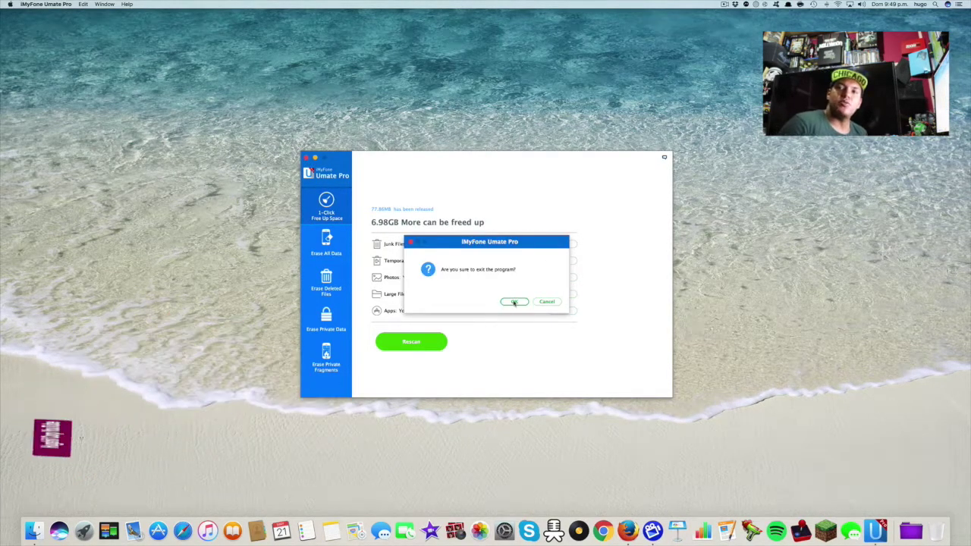